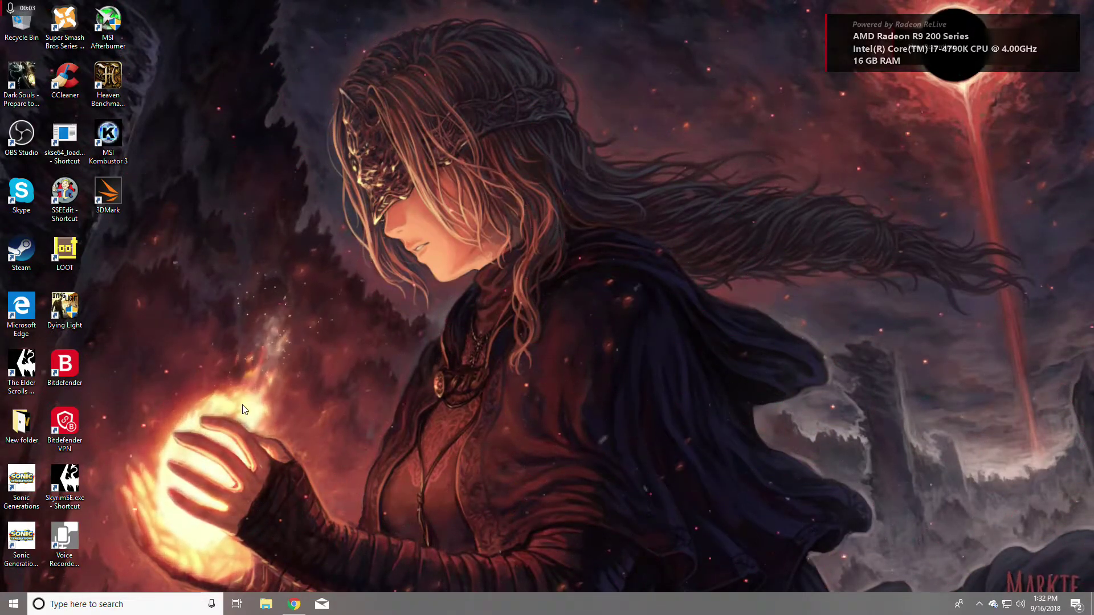
# Load YouTube in a new Chrome tab and open the FireStrike R9 290X Radeon video from notifications
pyautogui.click(294, 604)
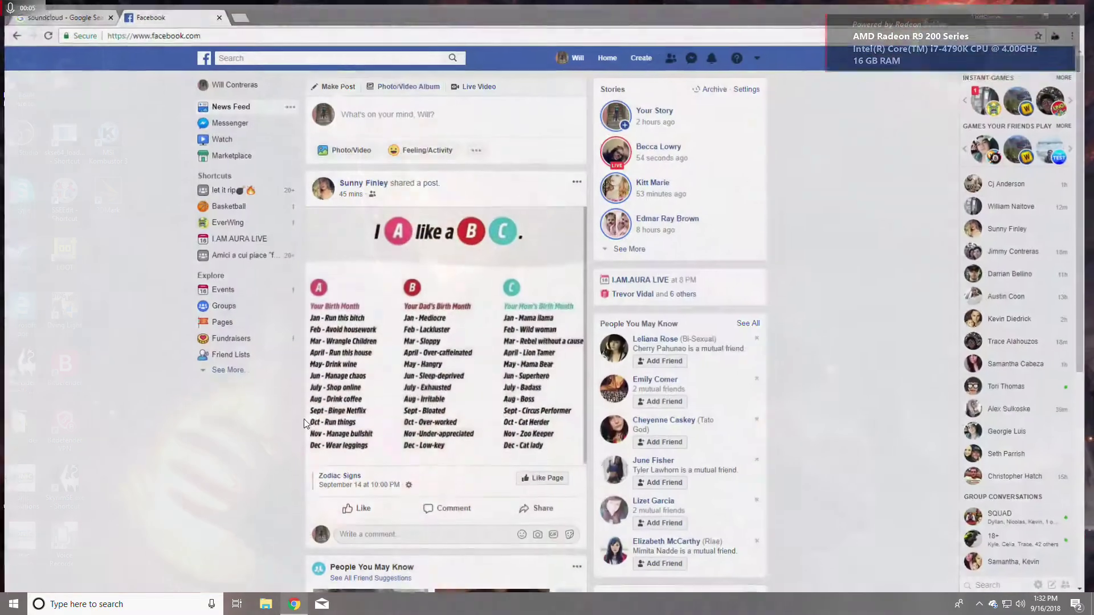
pyautogui.hotkey('ctrl', 't')
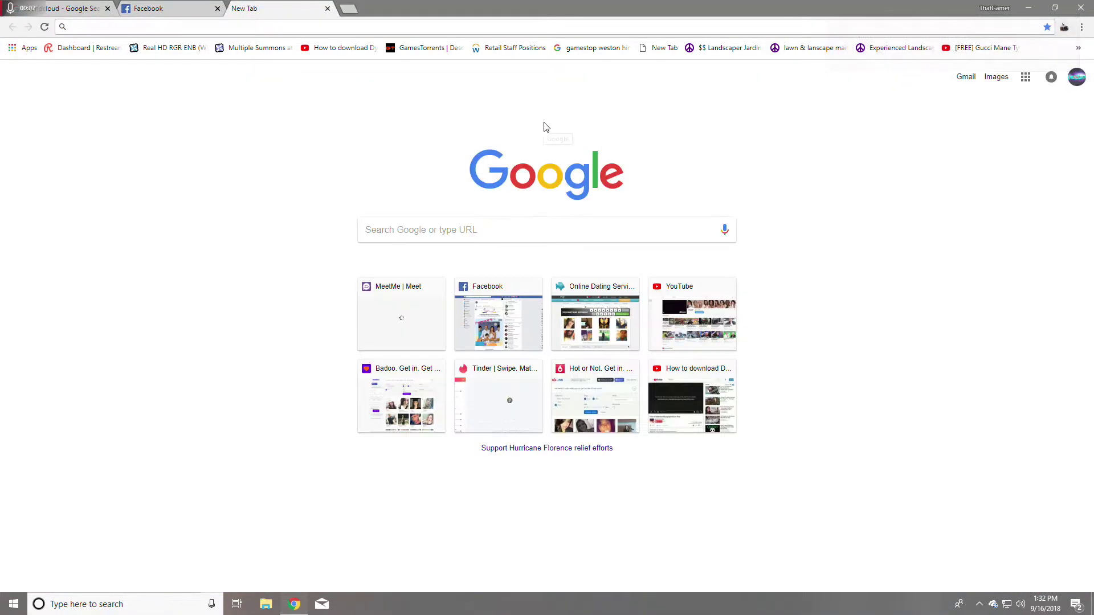
pyautogui.write('youtube.com')
pyautogui.press('Return')
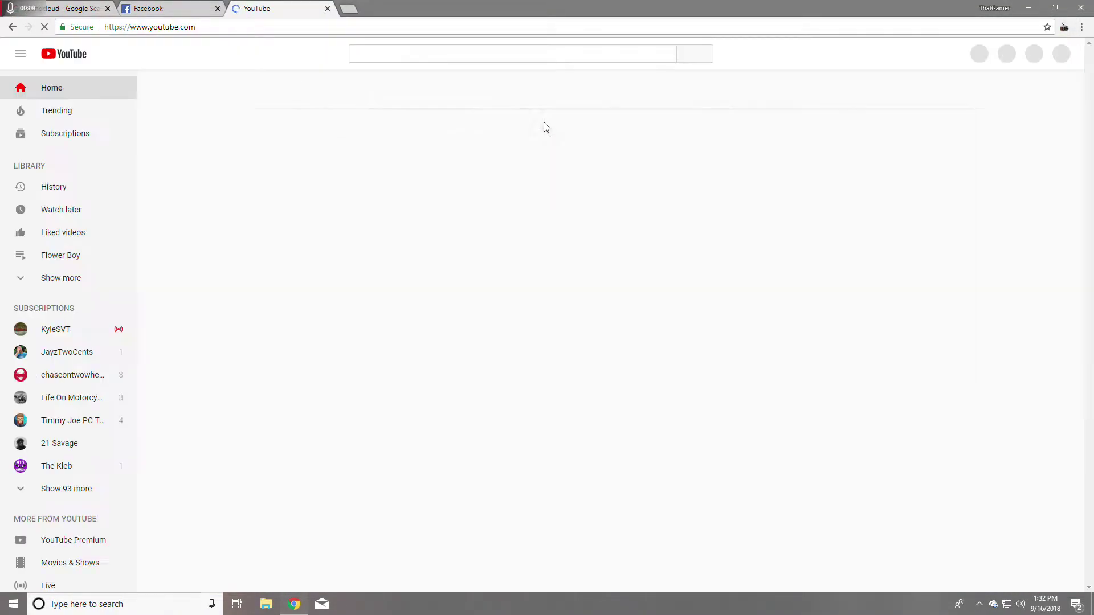
pyautogui.click(1020, 60)
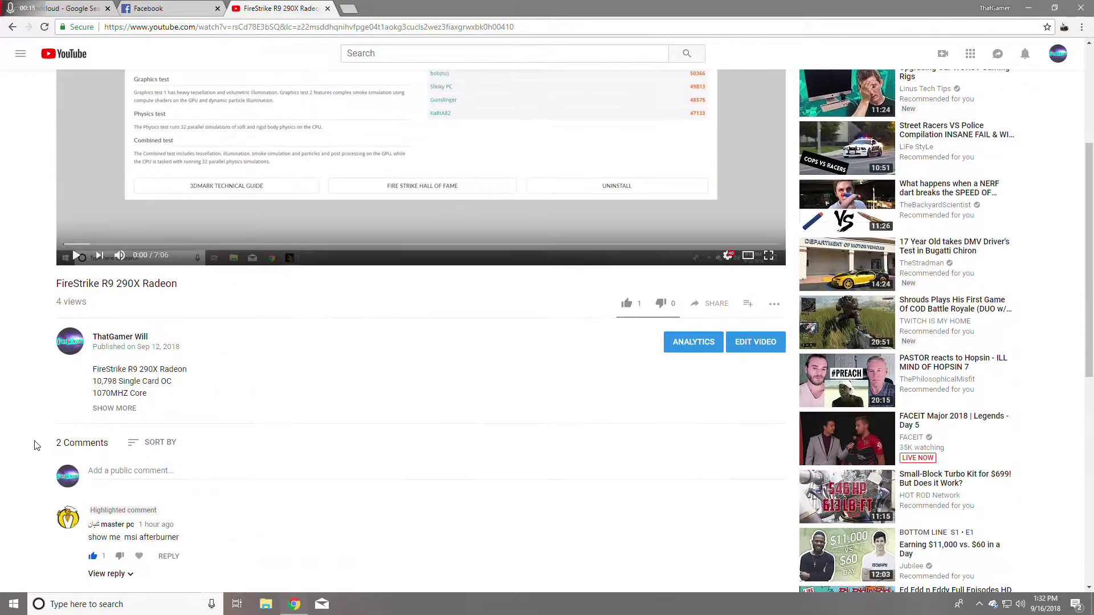
pyautogui.press('super+d')
pyautogui.rightClick(481, 179)
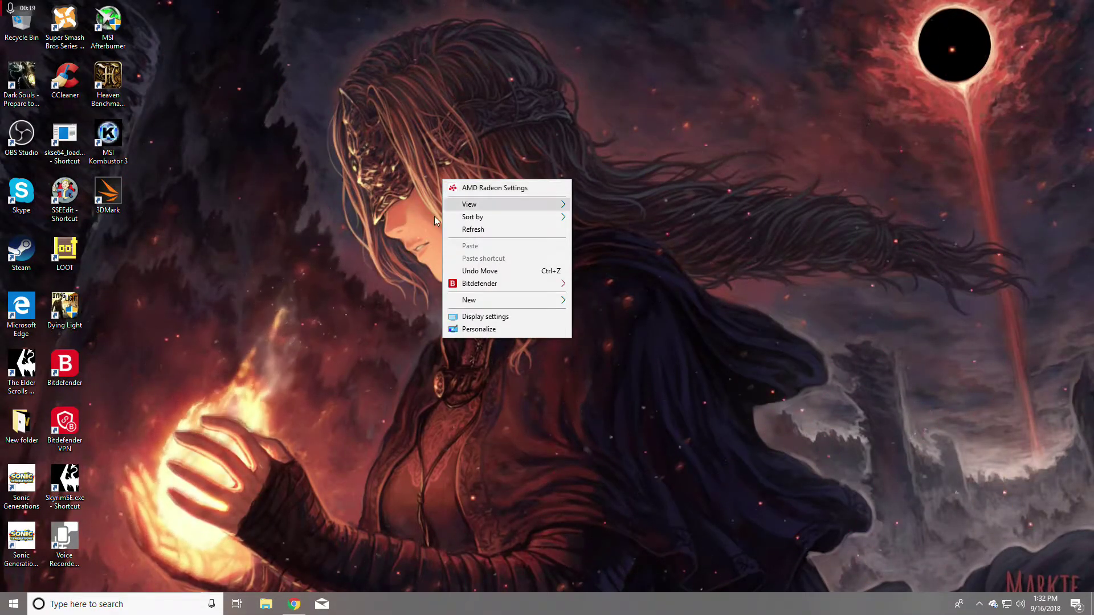
pyautogui.click(473, 189)
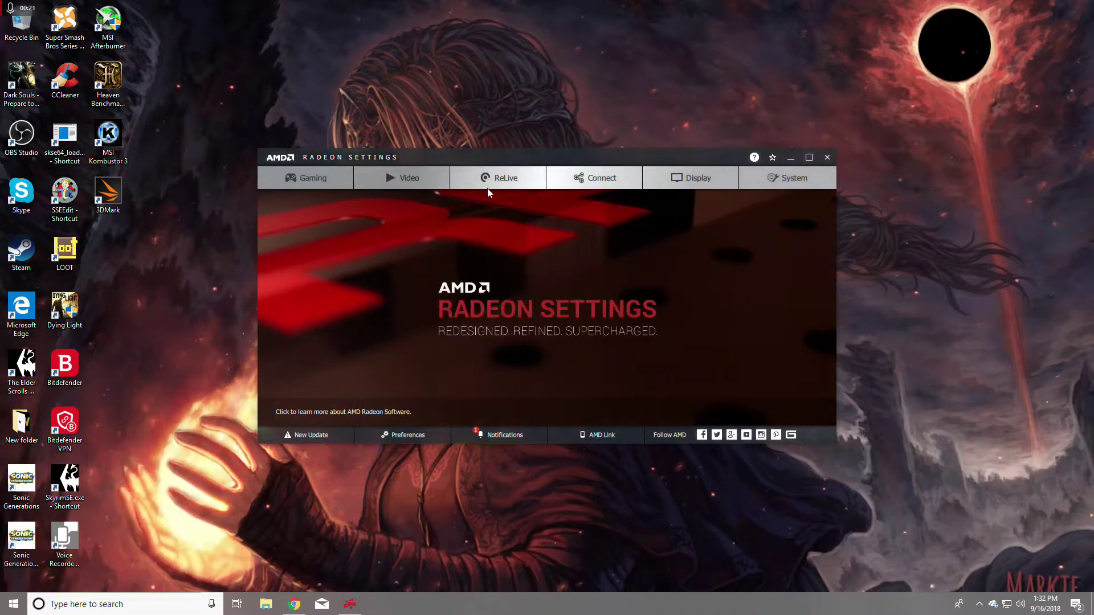
pyautogui.click(265, 180)
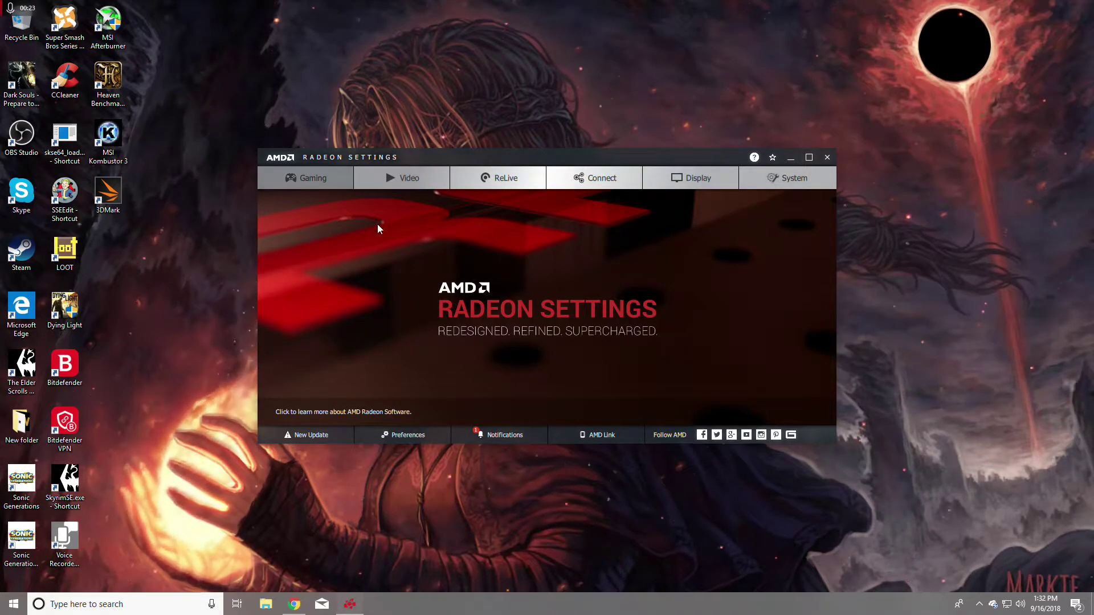
pyautogui.click(809, 158)
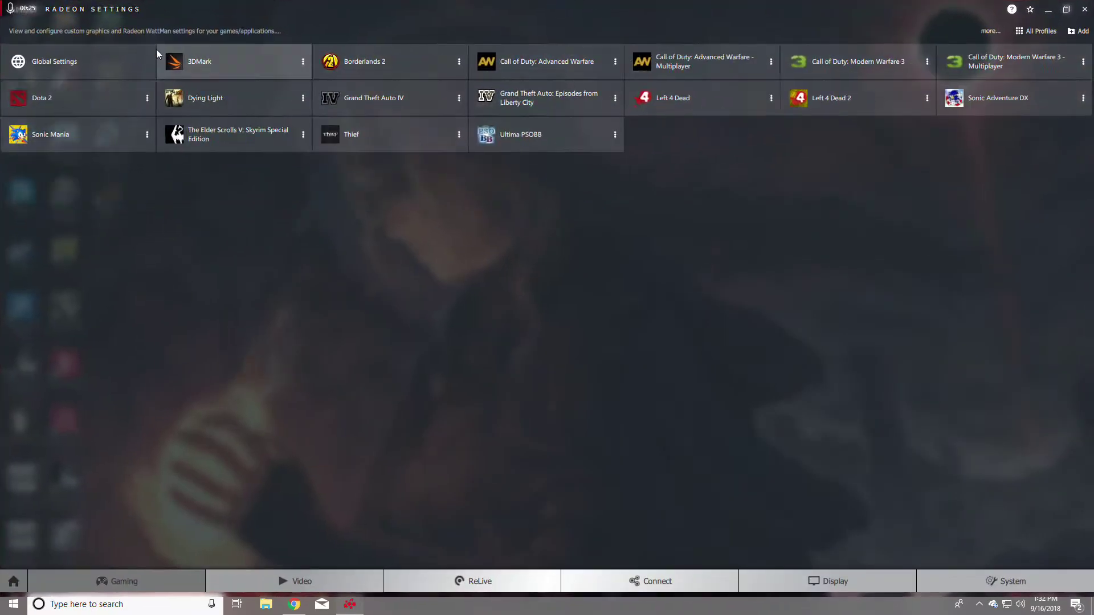
pyautogui.click(446, 54)
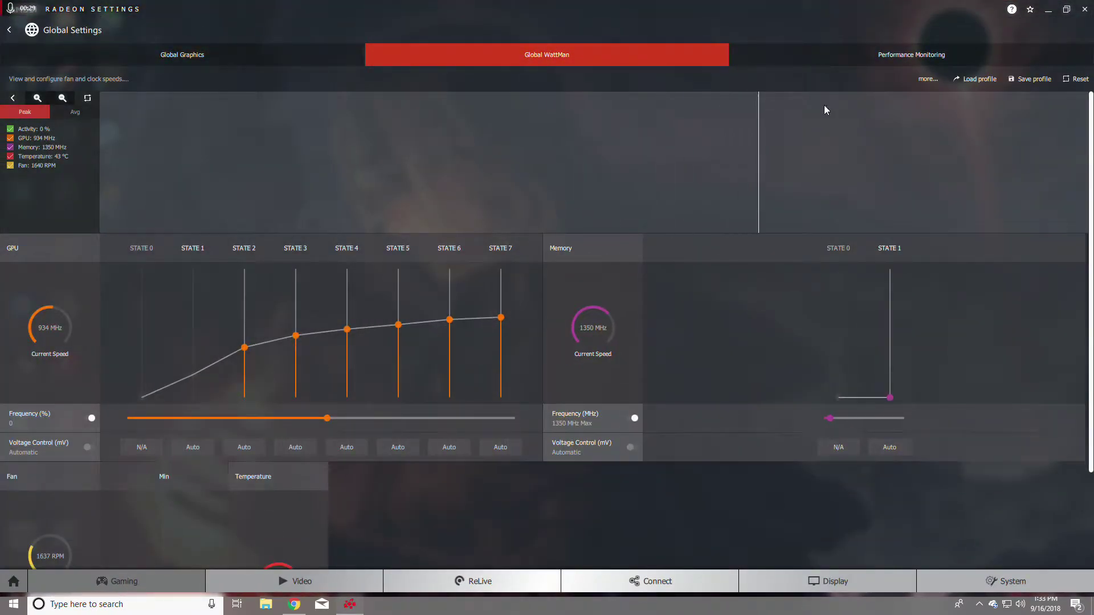
# Close Radeon Settings and return to the YouTube video page, scrolling down to its description
pyautogui.click(1085, 7)
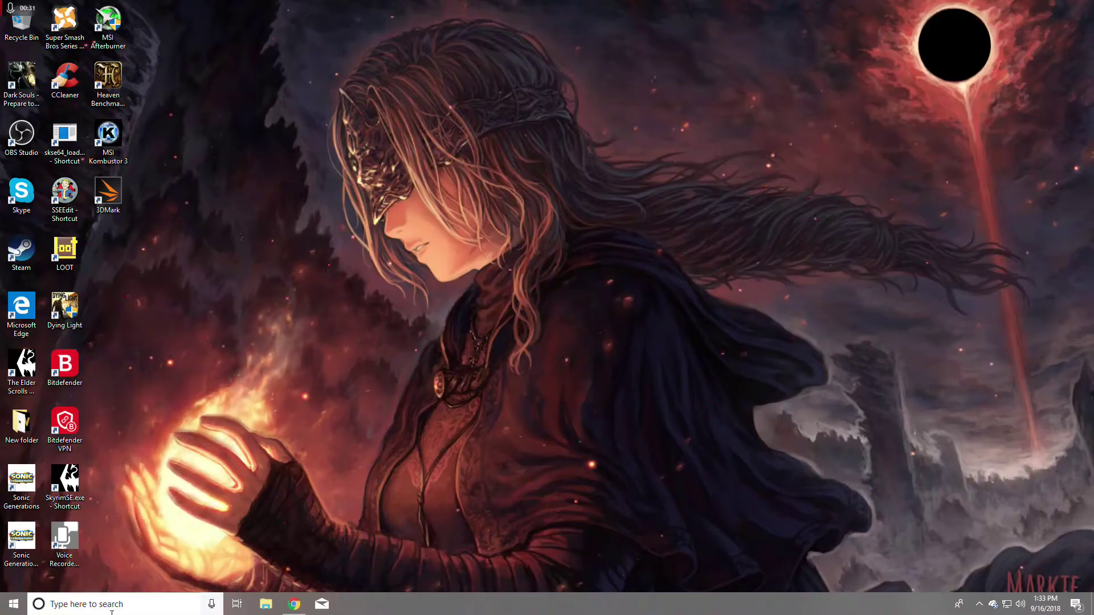
pyautogui.click(297, 608)
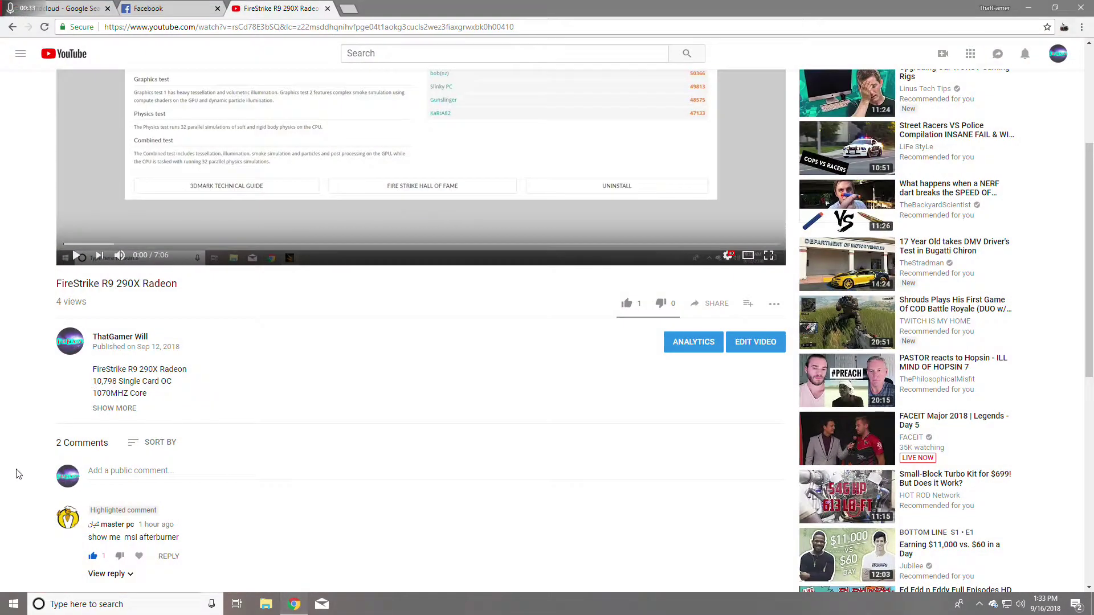
pyautogui.scroll(-3, 18, 474)
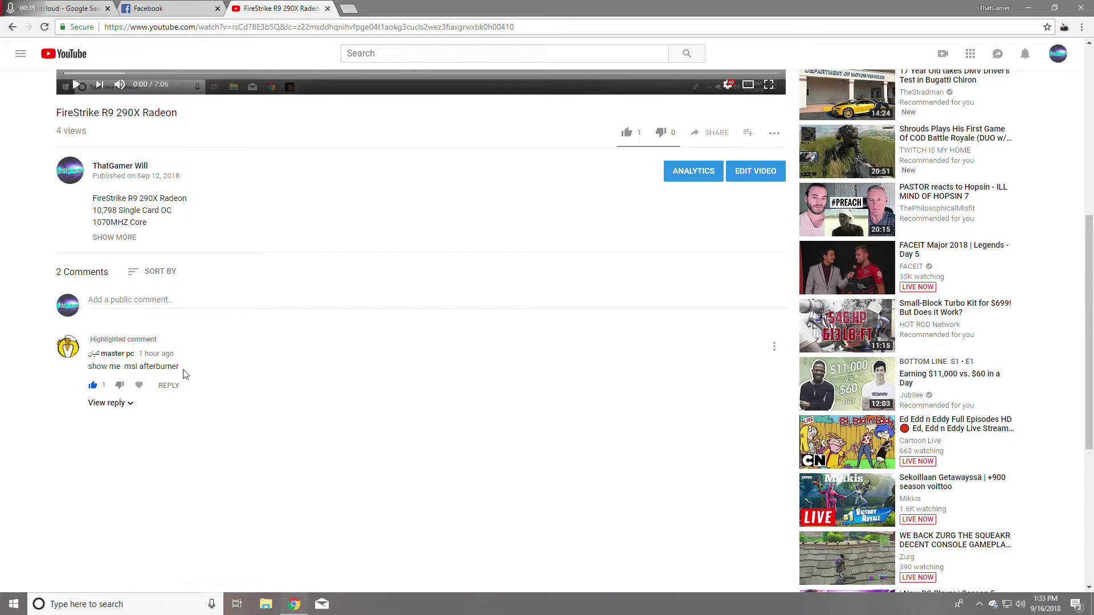
pyautogui.moveTo(210, 410); pyautogui.dragTo(22, 476)
pyautogui.scroll(7, 21, 475)
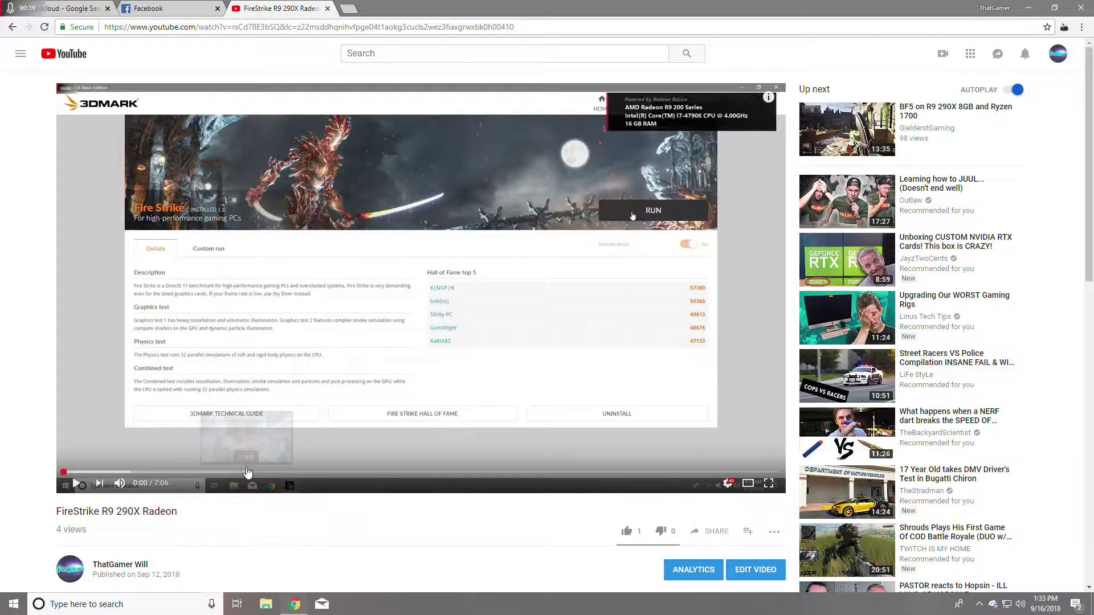
pyautogui.scroll(-5, 160, 365)
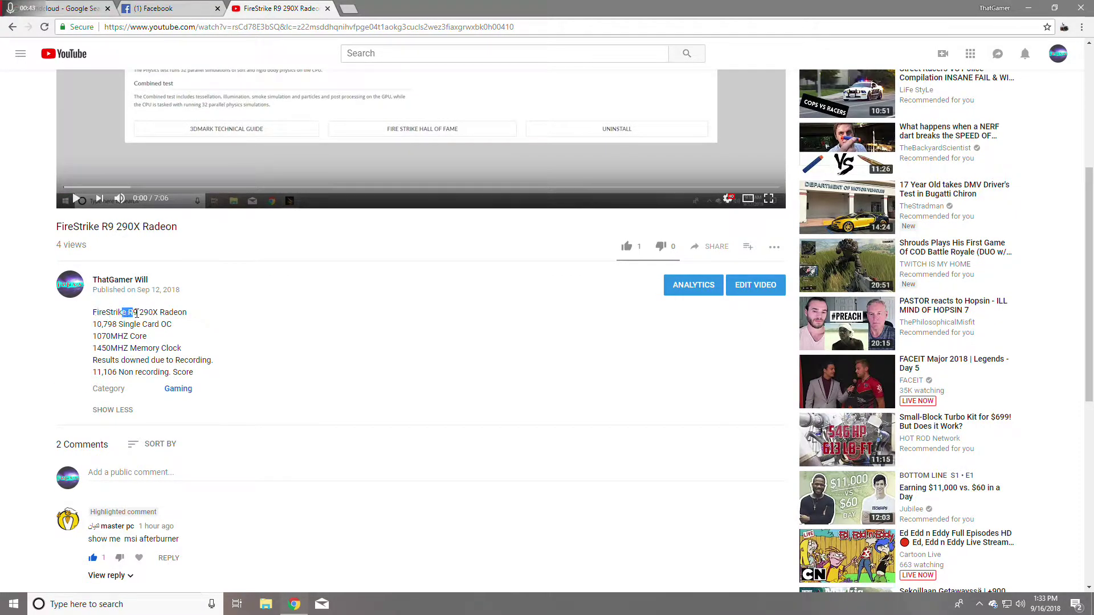
# Highlight the 'FireStrike R9 290X Radeon' description line and the 10,798 single card score
pyautogui.tripleClick(158, 313)
pyautogui.click(107, 315)
pyautogui.click(98, 327)
pyautogui.scroll(-1, 80, 336)
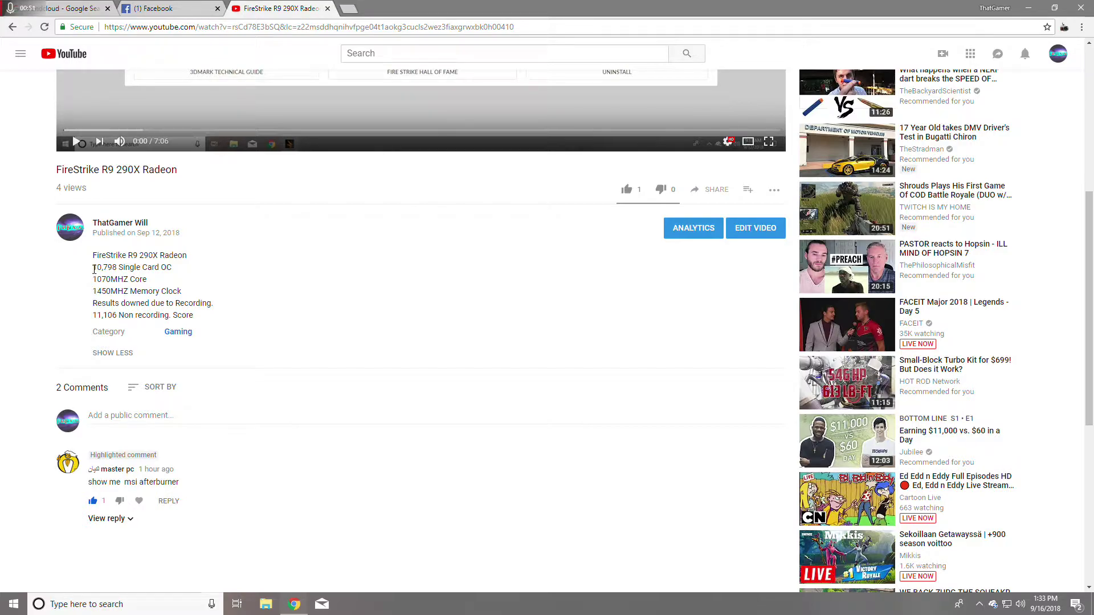
pyautogui.doubleClick(105, 270)
pyautogui.click(133, 278)
pyautogui.scroll(6, 24, 257)
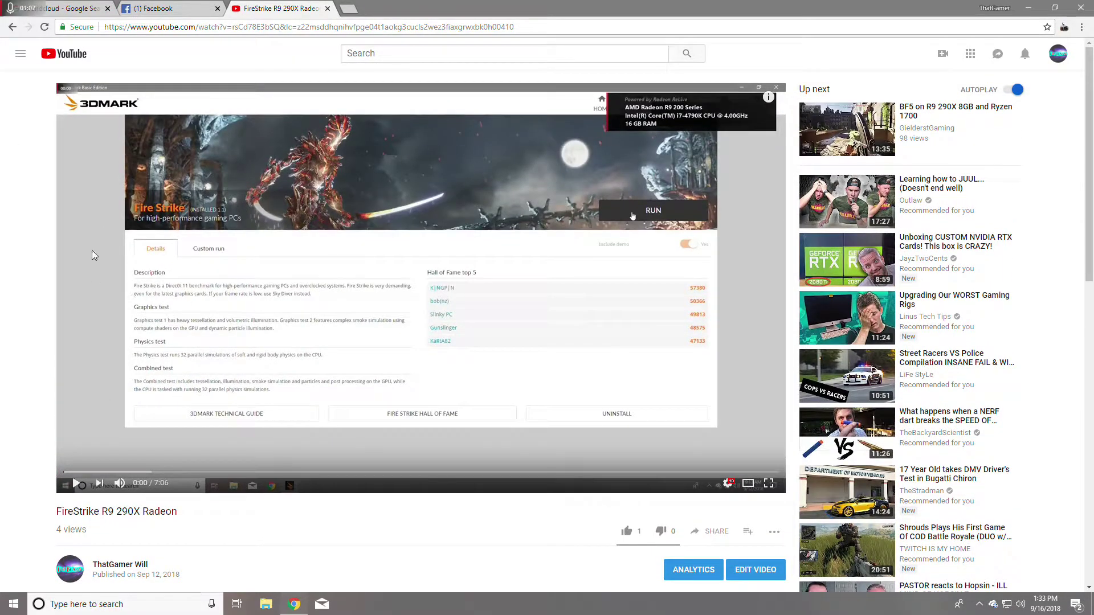
pyautogui.scroll(-4, 52, 285)
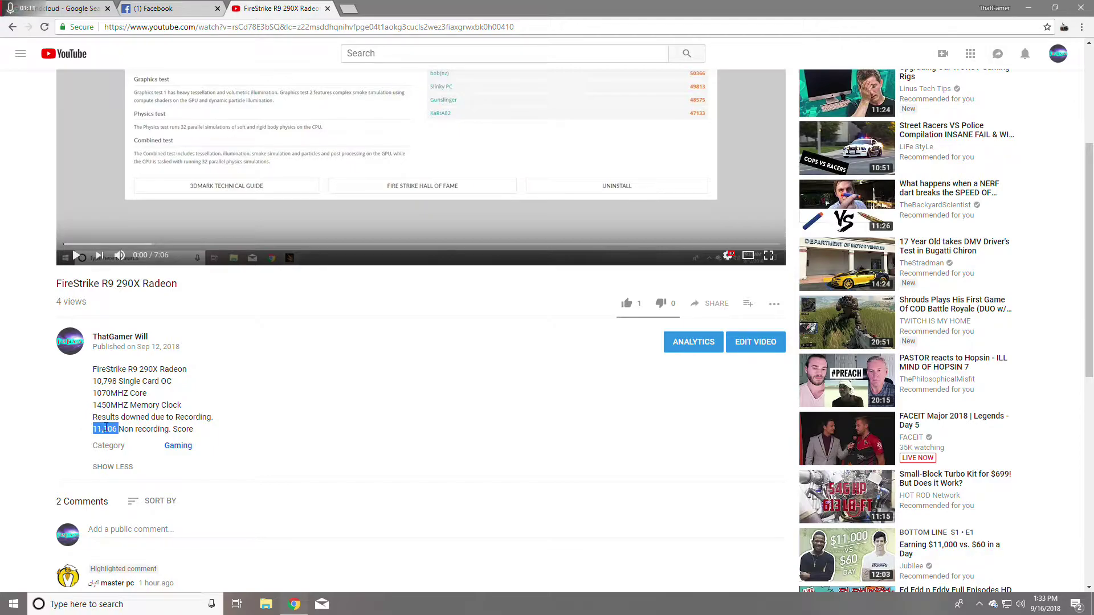
pyautogui.scroll(4, 305, 439)
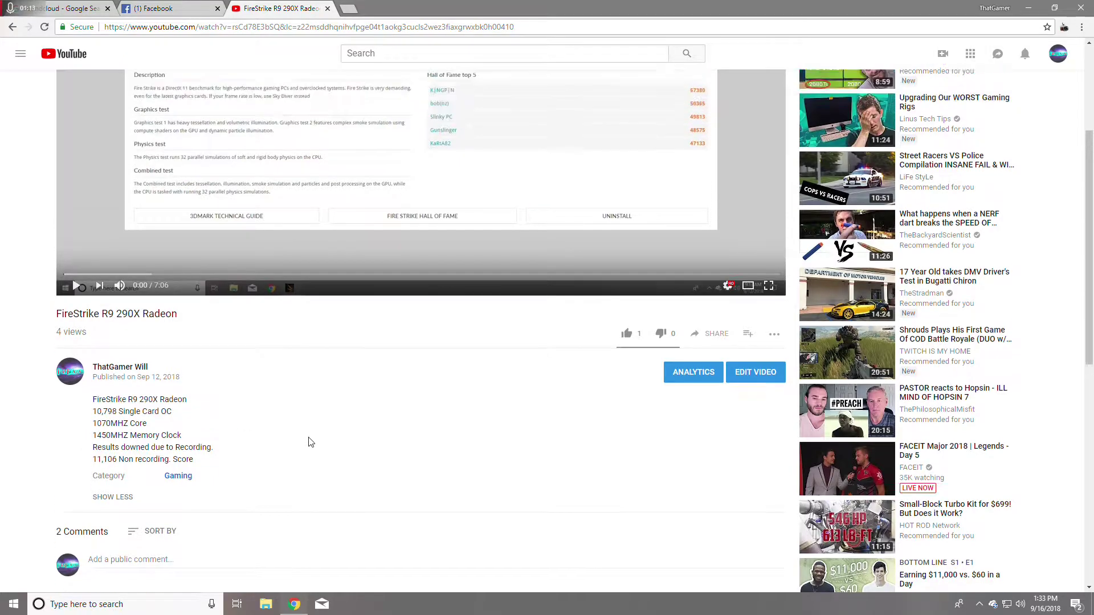
# Minimize Chrome and launch MSI Afterburner, showing core voltage +50, core clock 1050, memory 1350
pyautogui.click(1028, 9)
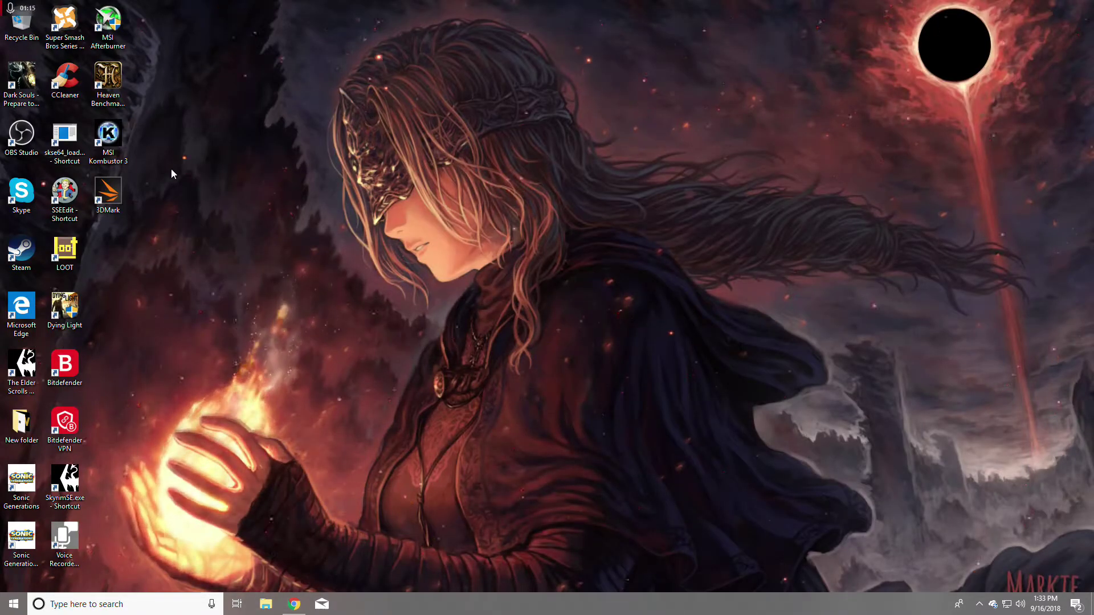
pyautogui.doubleClick(106, 34)
pyautogui.click(488, 380)
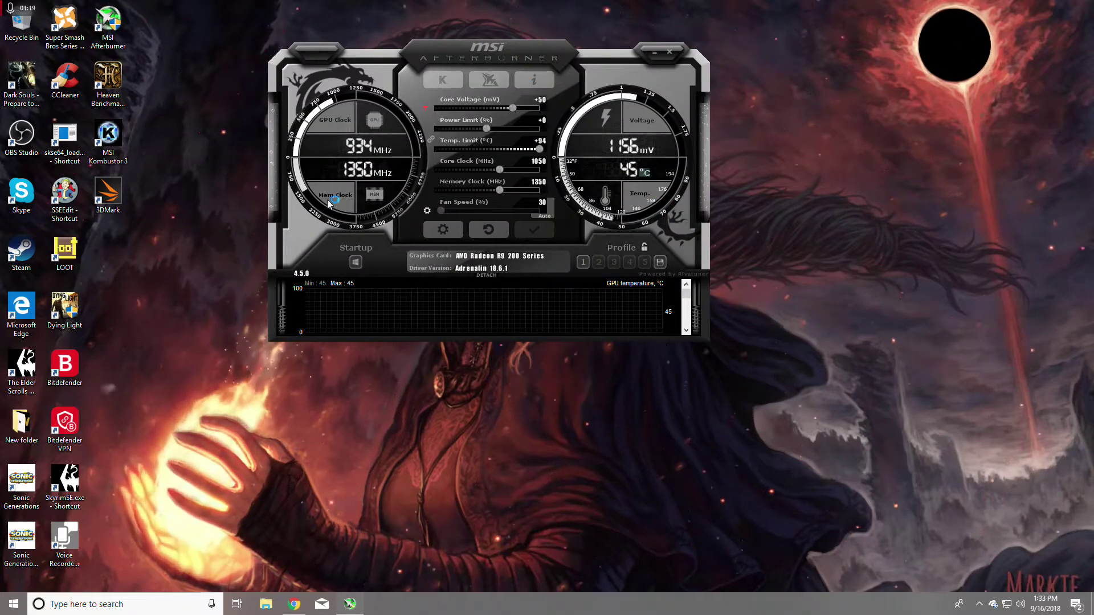
pyautogui.moveTo(551, 48); pyautogui.dragTo(560, 98)
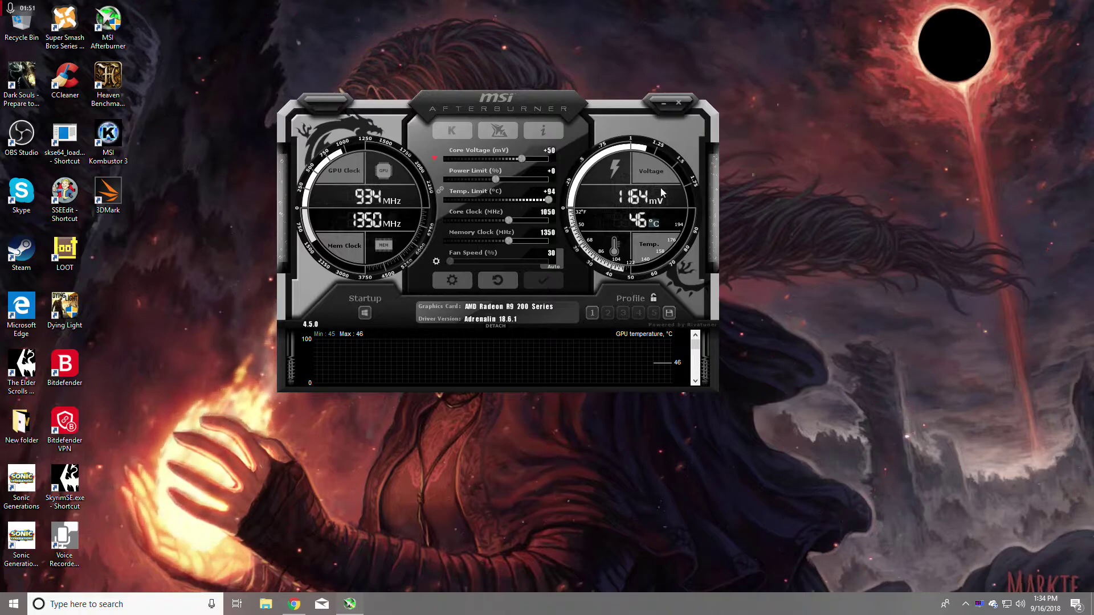
pyautogui.moveTo(493, 95)
pyautogui.mouseDown()
pyautogui.moveTo(527, 107)
pyautogui.moveTo(481, 87)
pyautogui.mouseUp()
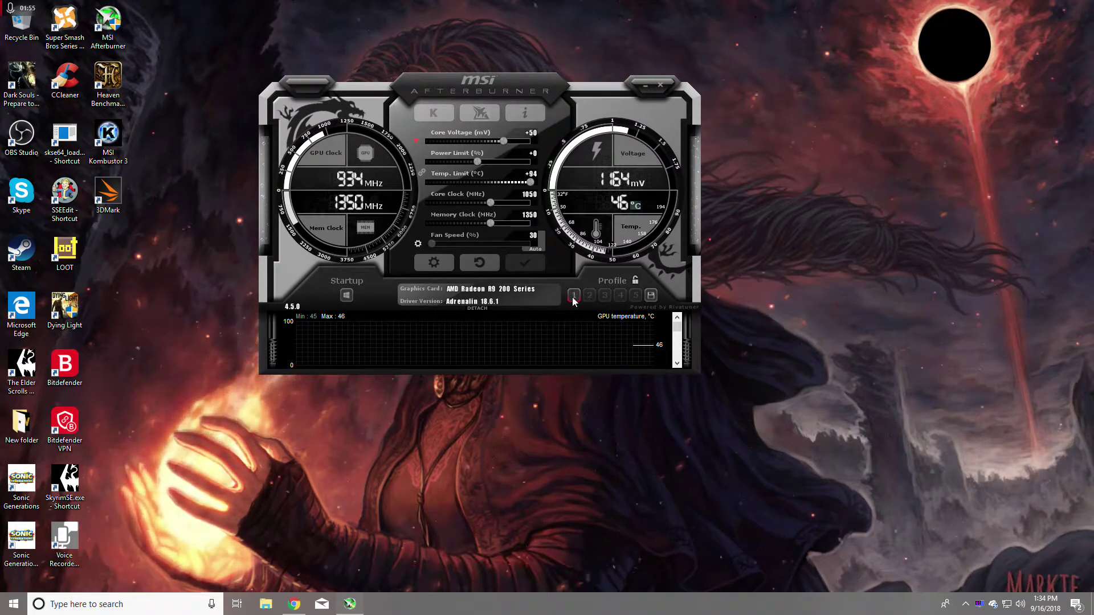
# Load and apply profile 1: voltage +100, power limit +50, core 1084 MHz, memory 1455 MHz
pyautogui.hotkey('ctrl', 'shift', '1')
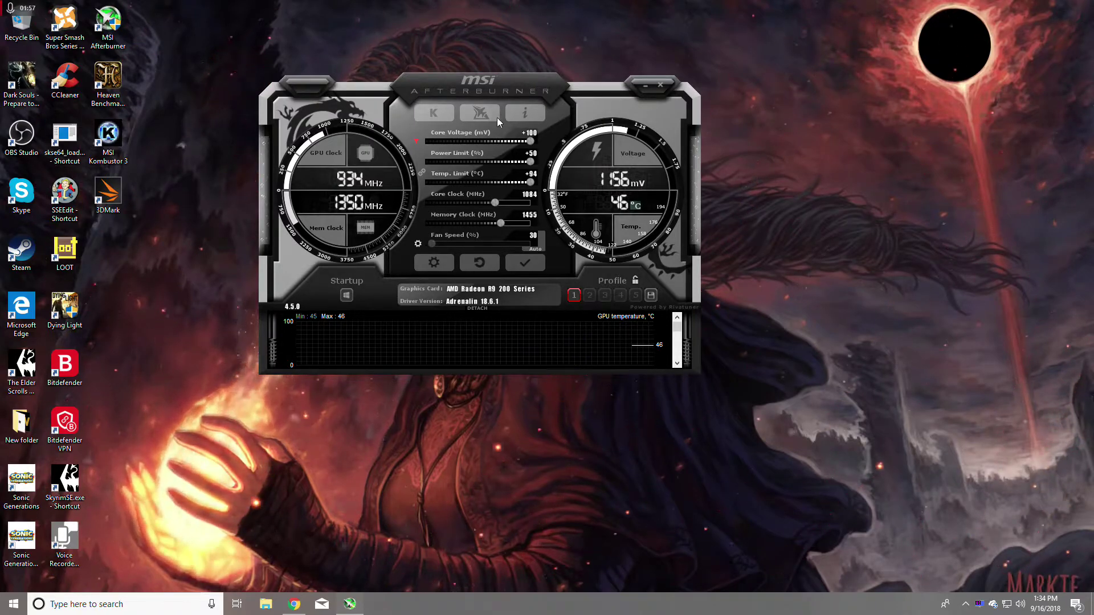
pyautogui.moveTo(482, 86); pyautogui.dragTo(542, 65)
pyautogui.click(673, 254)
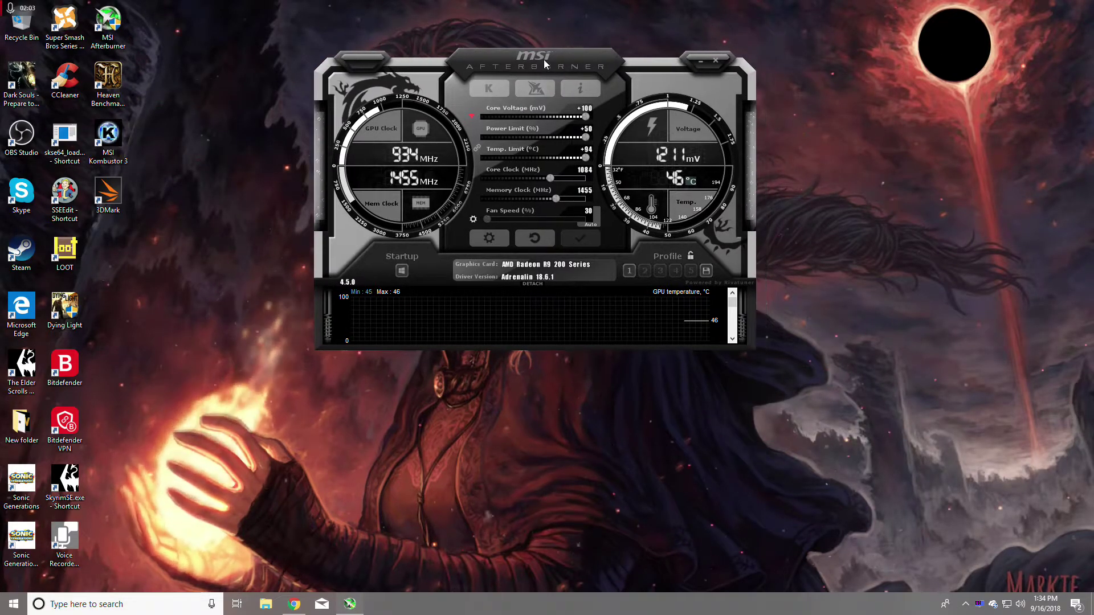
# Show the FireStrike video's clock-result description with Afterburner's window moved down-left over it
pyautogui.click(295, 604)
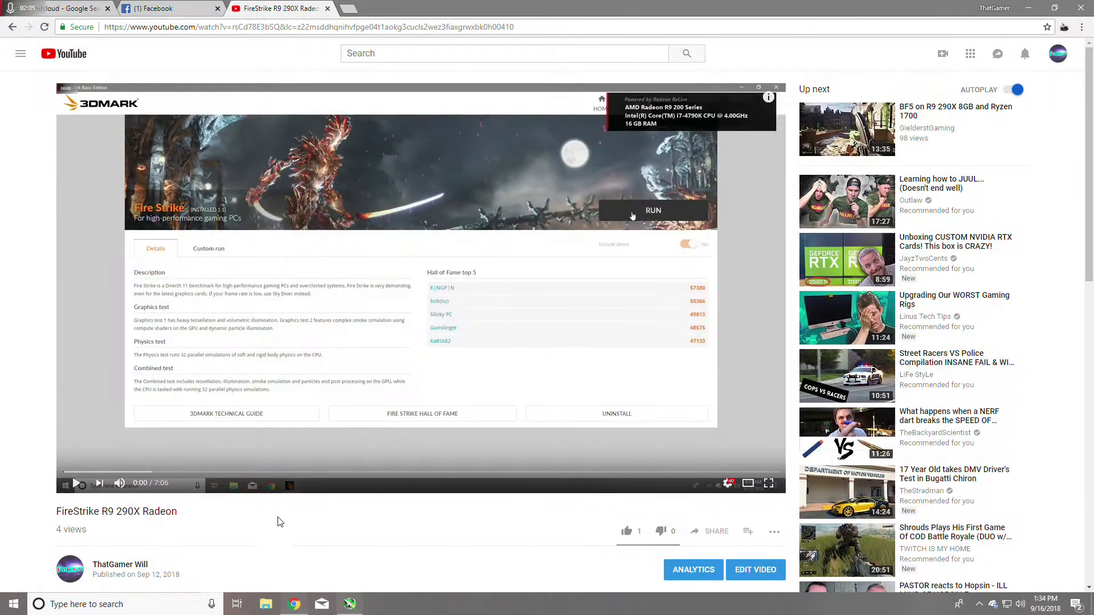
pyautogui.scroll(-2, 228, 518)
pyautogui.scroll(-2, 188, 513)
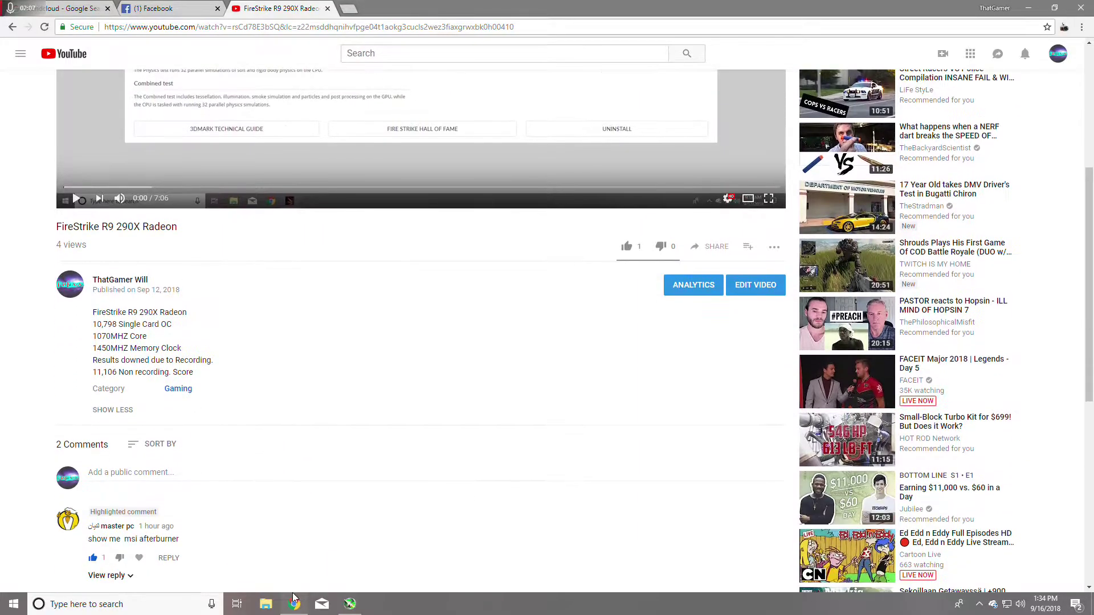
pyautogui.click(350, 604)
pyautogui.moveTo(523, 75); pyautogui.dragTo(395, 163)
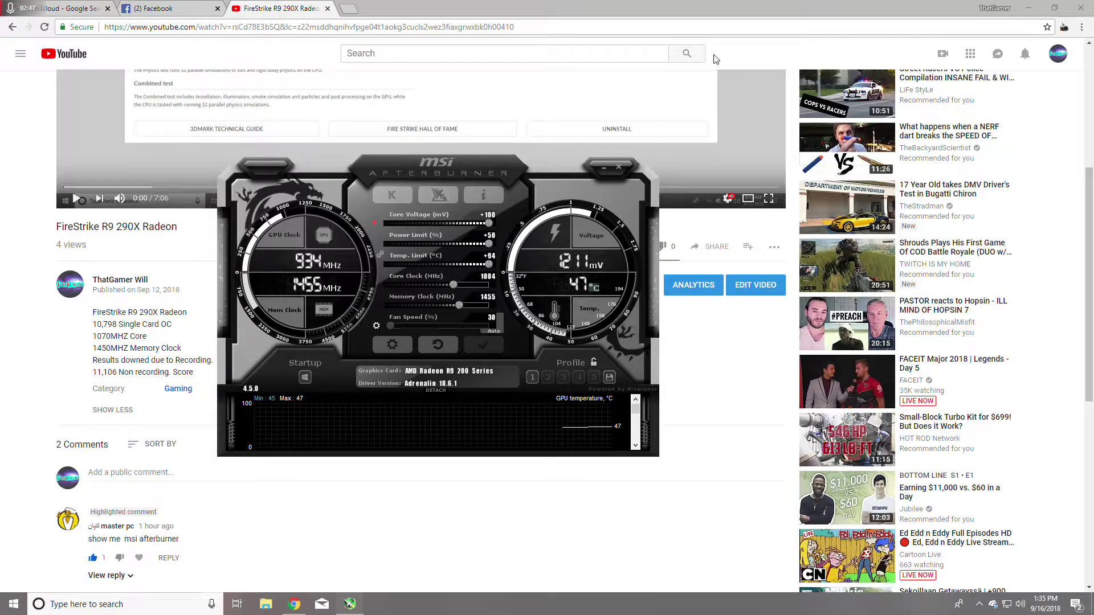
# Reposition Afterburner, then highlight the clock speeds in the FireStrike video description
pyautogui.click(1027, 8)
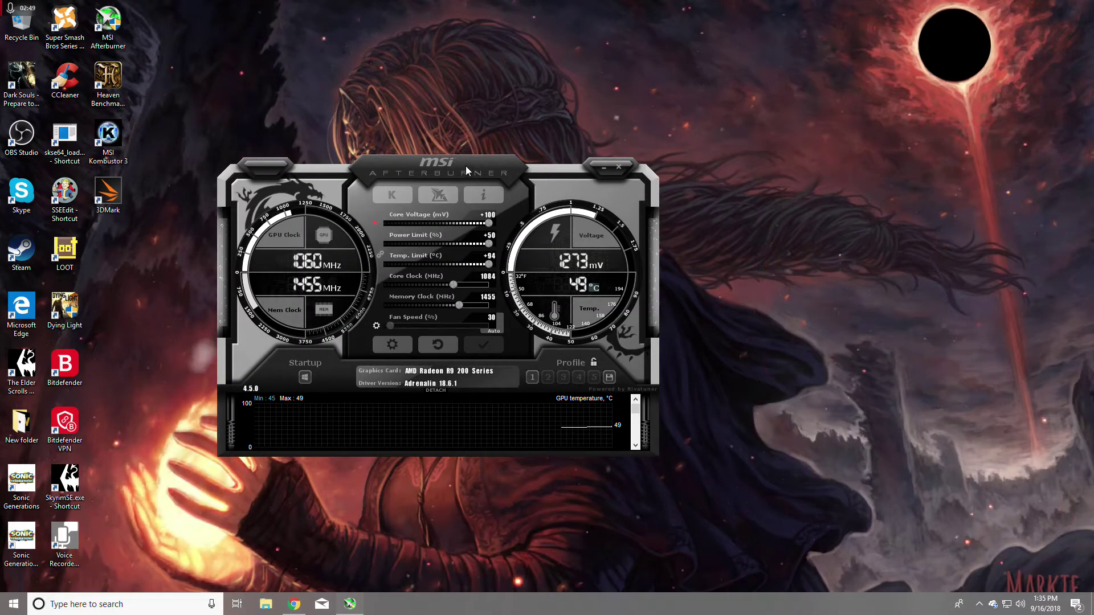
pyautogui.moveTo(466, 166); pyautogui.dragTo(572, 90)
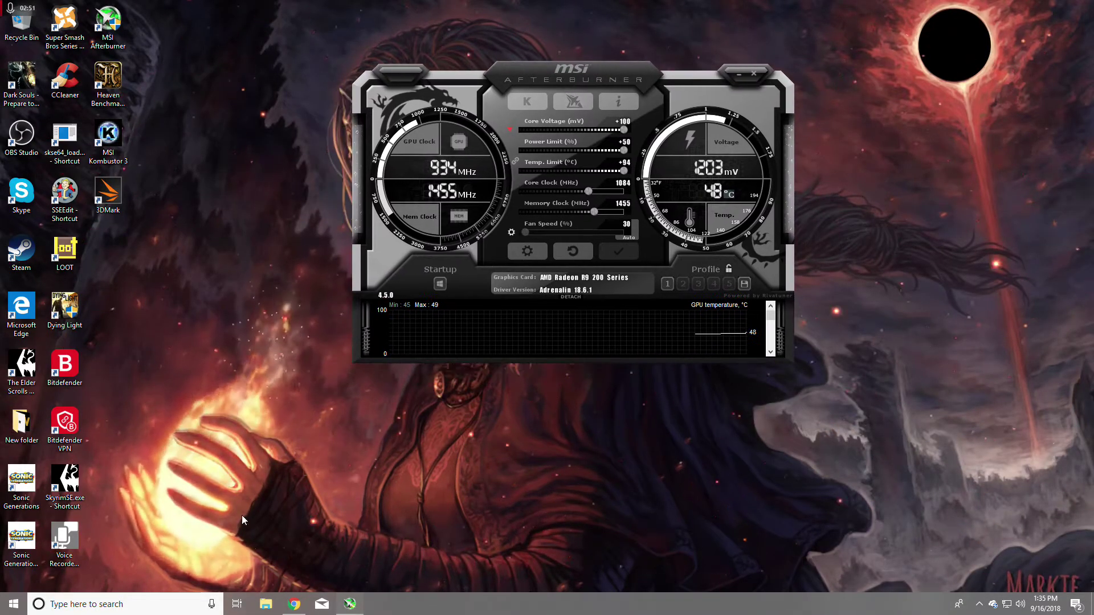
pyautogui.click(298, 607)
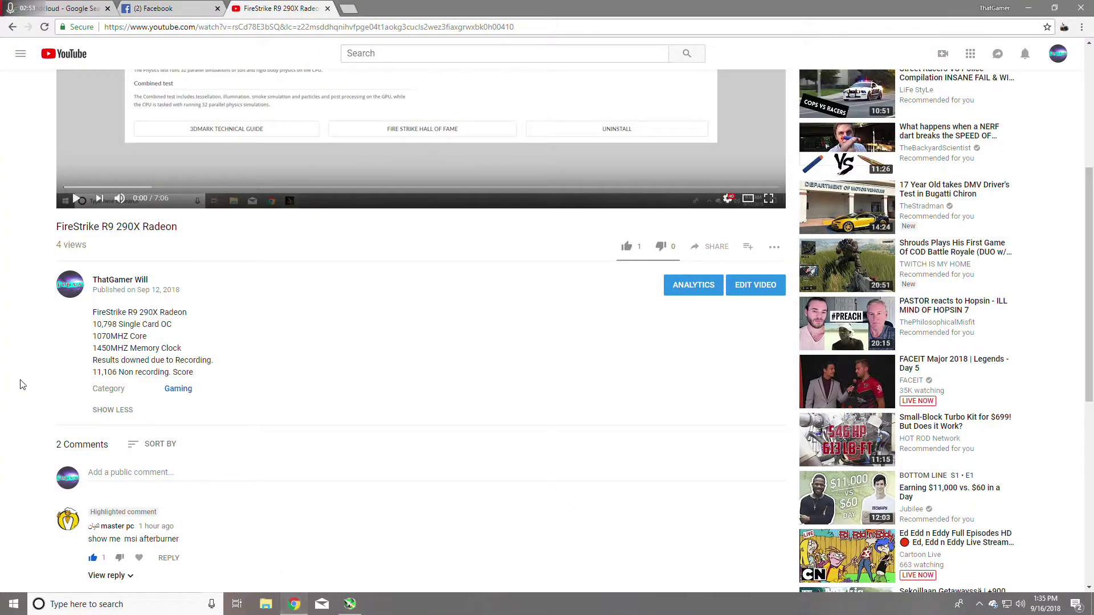
pyautogui.scroll(2, 17, 386)
pyautogui.scroll(-3, 171, 341)
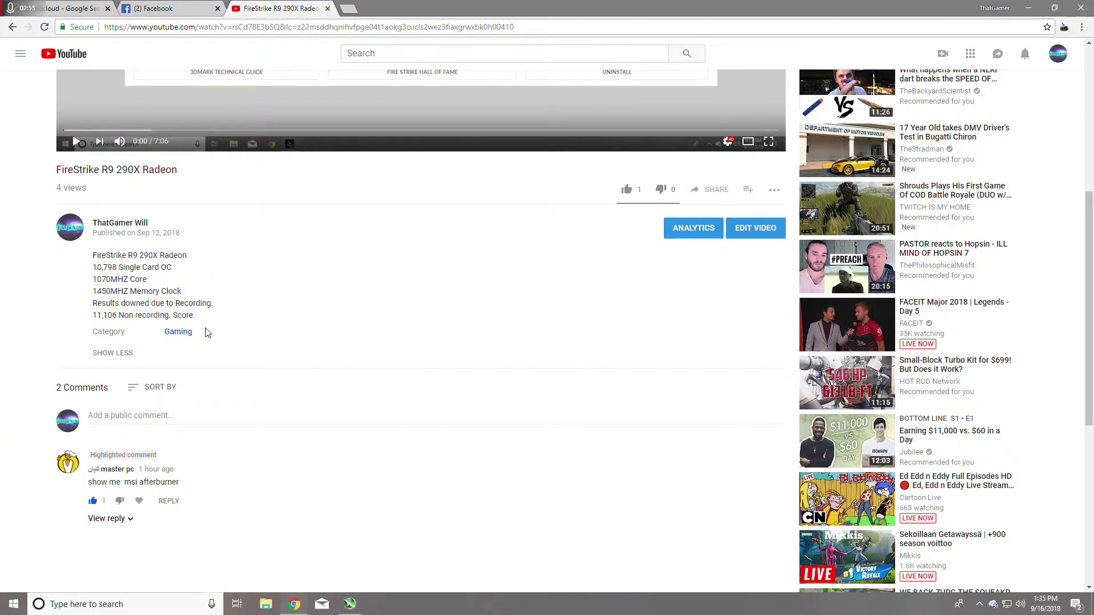
pyautogui.moveTo(207, 333); pyautogui.dragTo(68, 328)
# Move Afterburner up-right and minimize the video page, leaving only Afterburner on the desktop
pyautogui.click(295, 604)
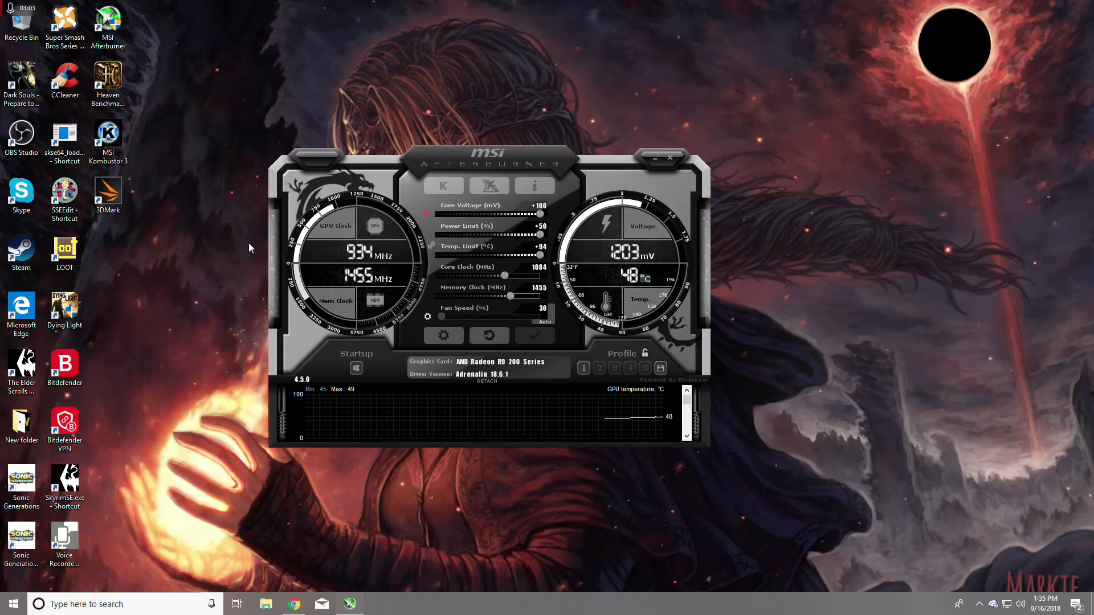
pyautogui.moveTo(506, 161); pyautogui.dragTo(536, 136)
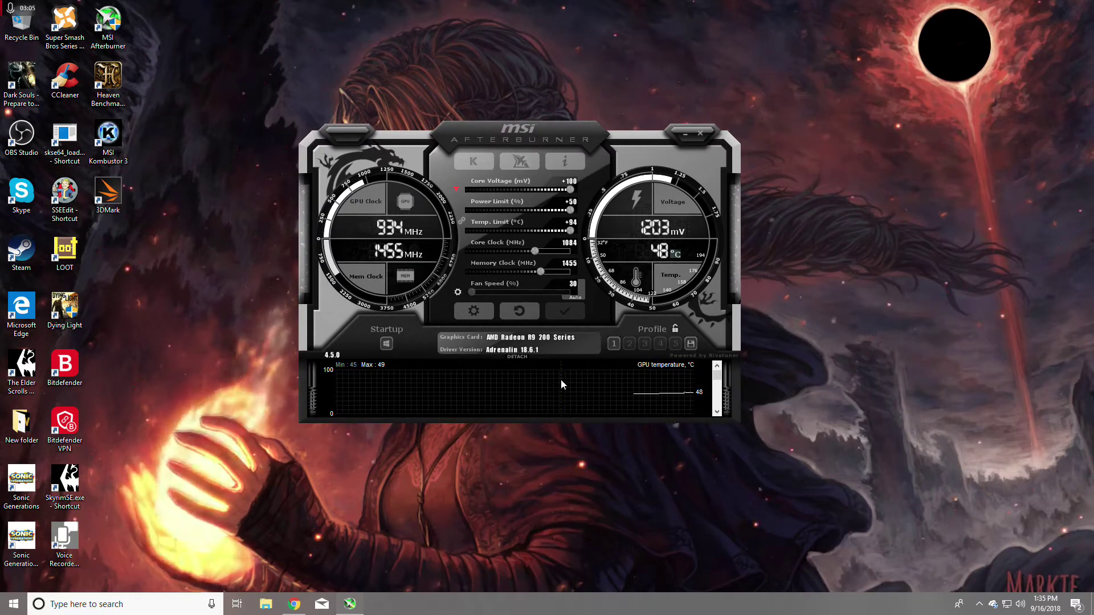
pyautogui.click(292, 606)
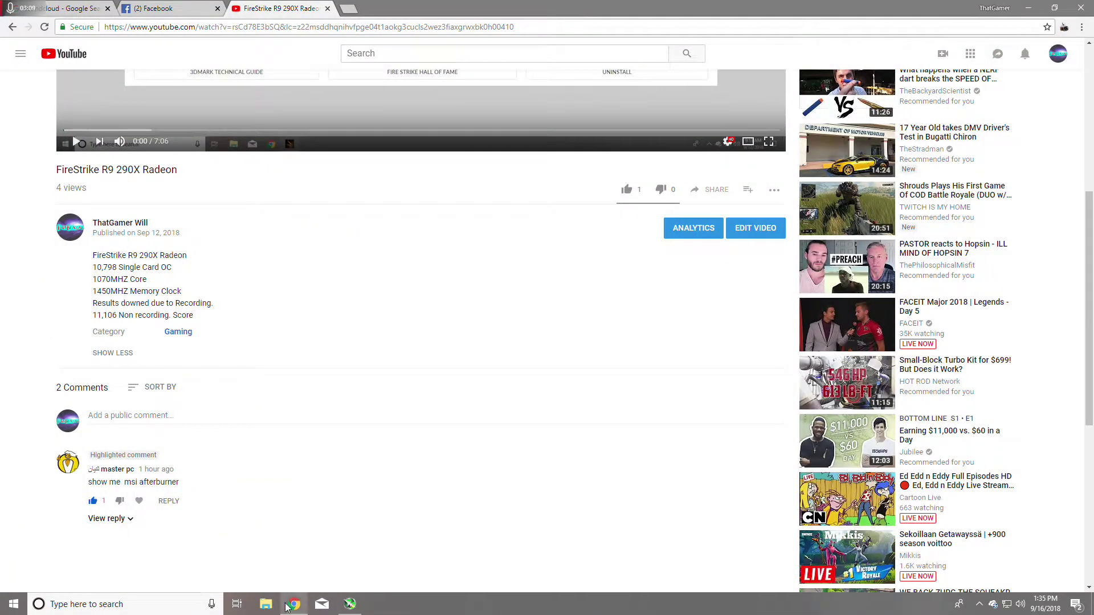
pyautogui.click(291, 605)
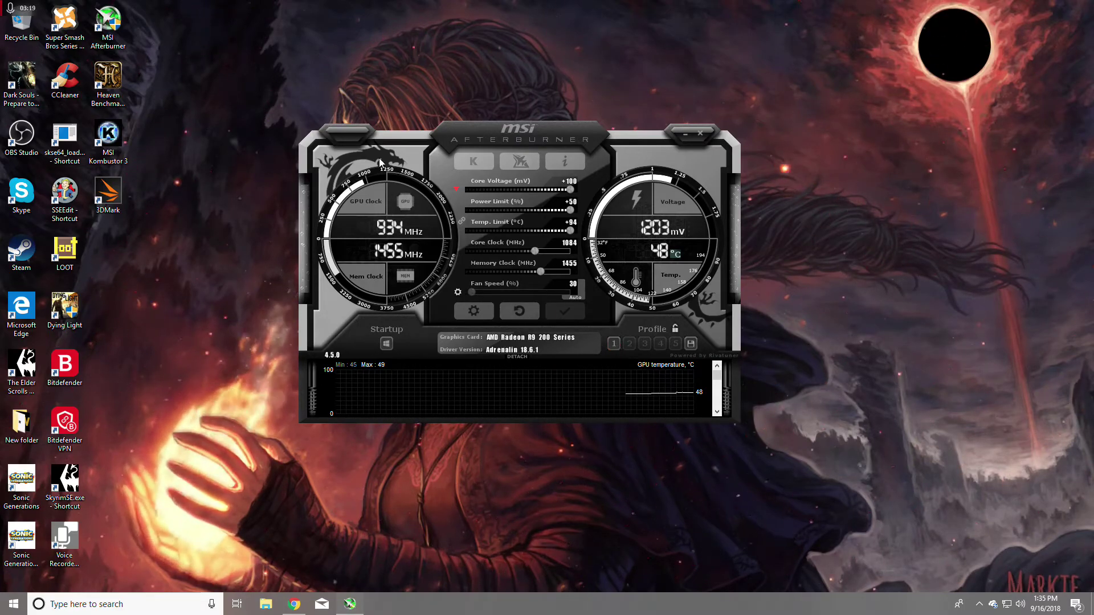
# Open Afterburner's properties on the General tab and move the dialog to the upper left
pyautogui.click(466, 314)
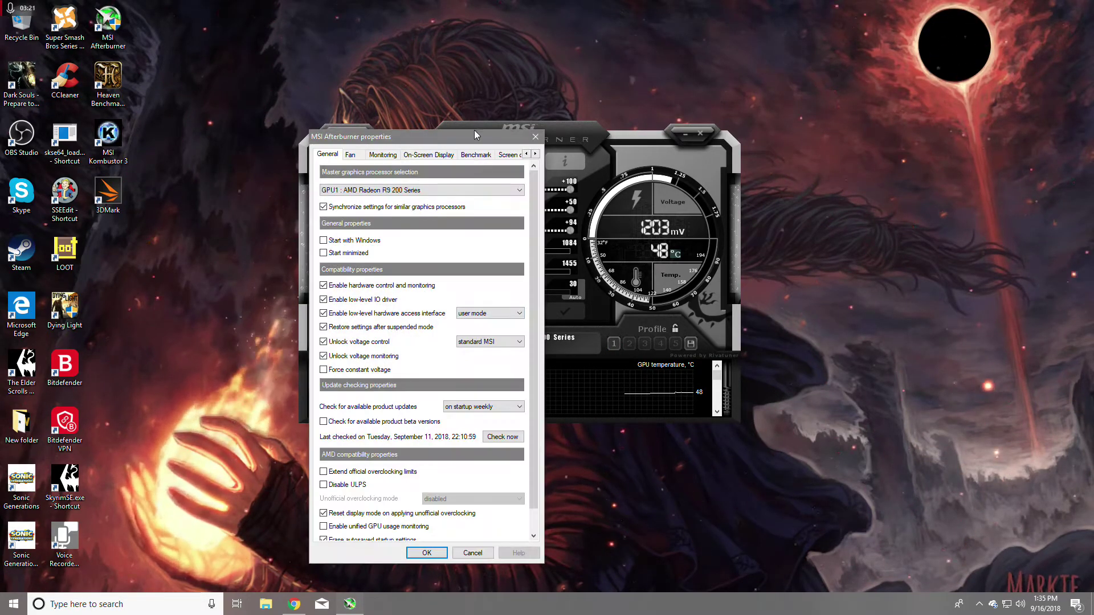
pyautogui.moveTo(474, 135); pyautogui.dragTo(295, 55)
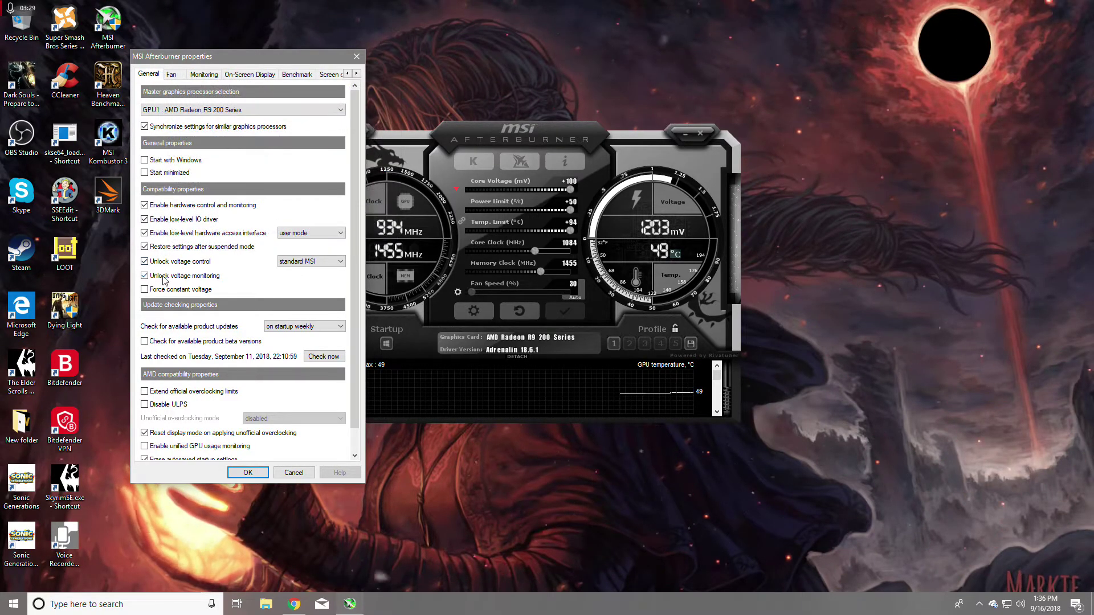
# Close the properties dialog and launch the Kombustor FurMark stress test on the R9 290X
pyautogui.click(249, 472)
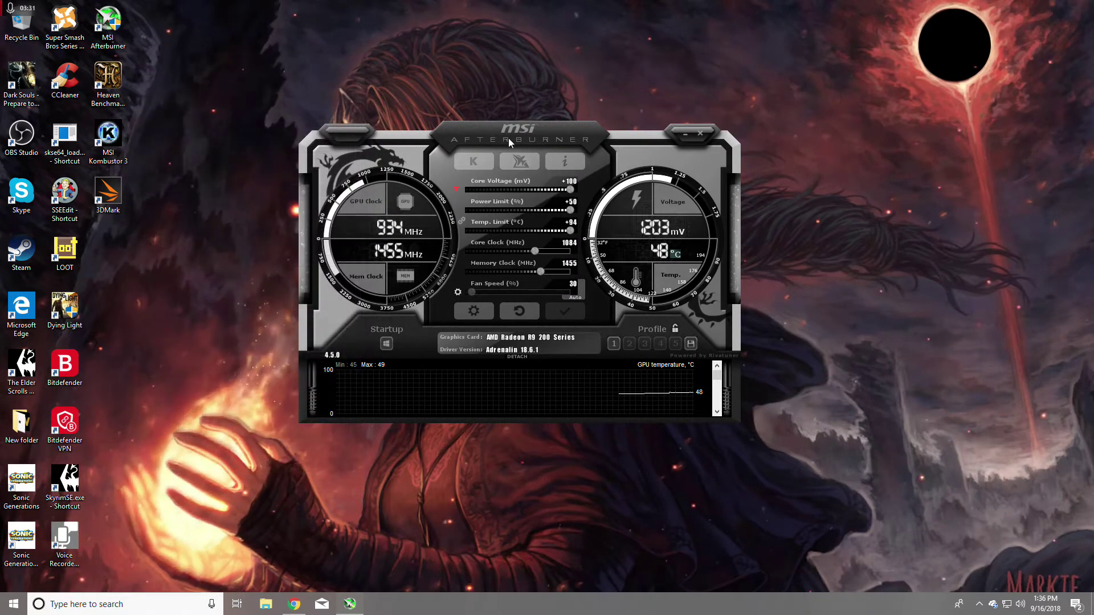
pyautogui.moveTo(473, 173); pyautogui.dragTo(748, 106)
pyautogui.click(747, 102)
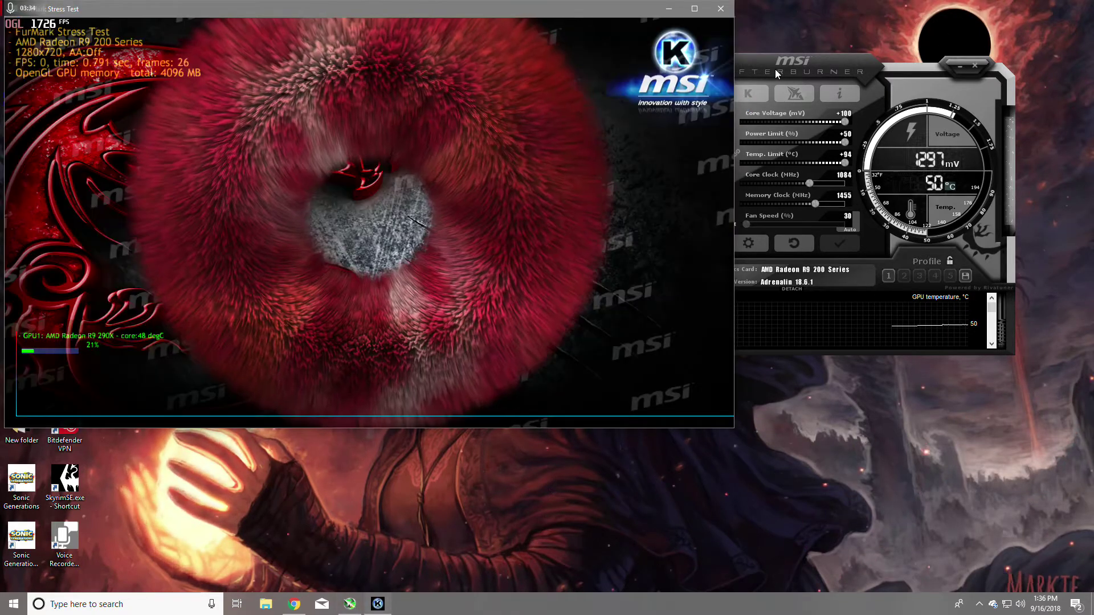
pyautogui.moveTo(775, 70); pyautogui.dragTo(825, 70)
pyautogui.click(358, 240)
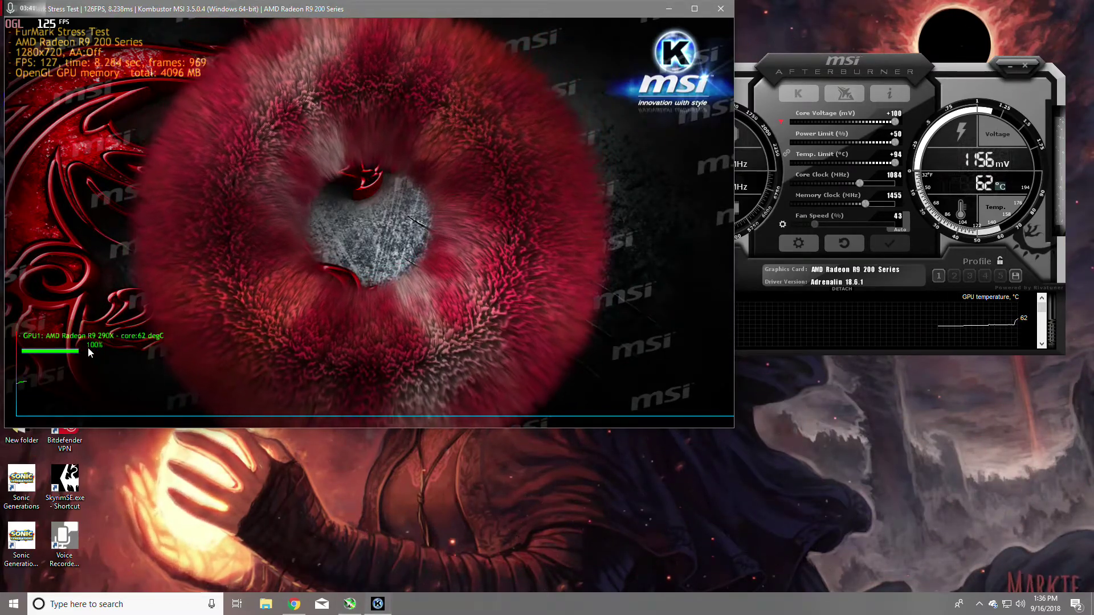
# Close Kombustor and center Afterburner, showing the GPU cooling after its 64 °C peak
pyautogui.click(721, 10)
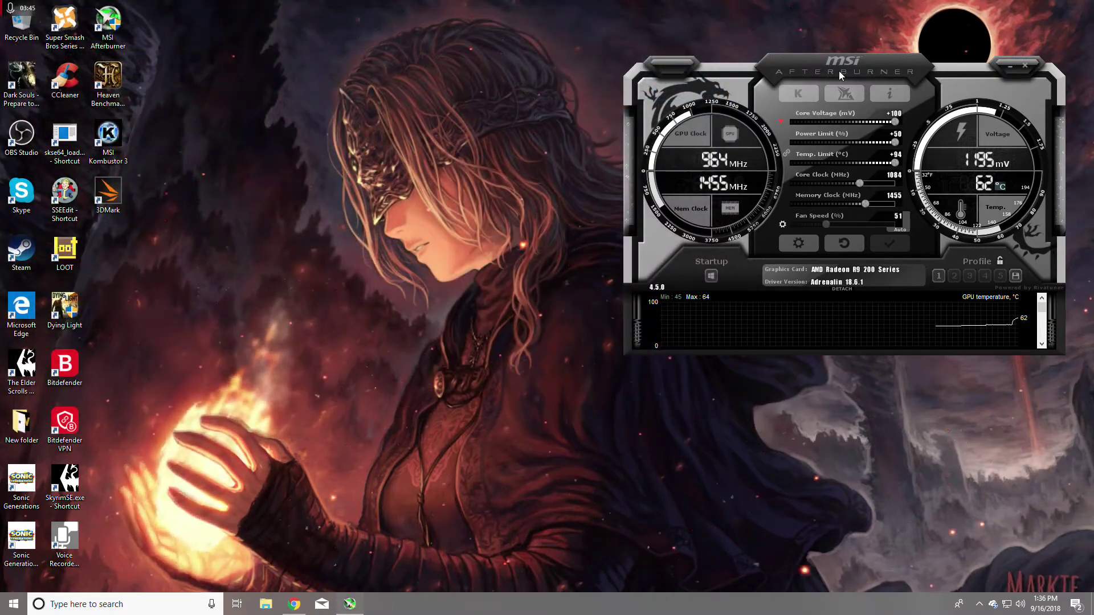
pyautogui.moveTo(839, 70); pyautogui.dragTo(525, 124)
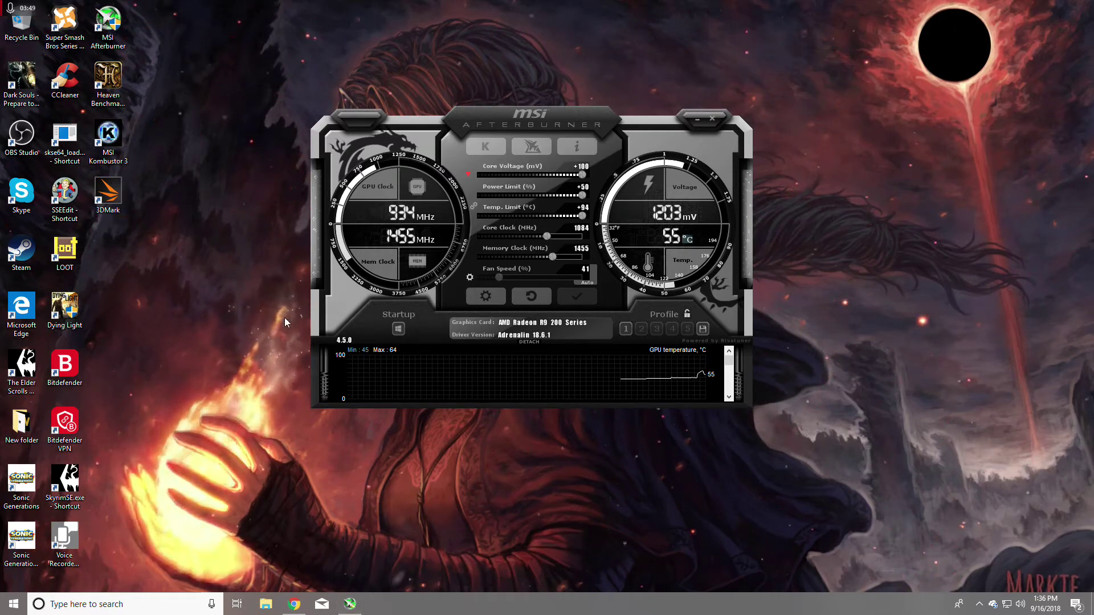
pyautogui.moveTo(498, 124); pyautogui.dragTo(566, 108)
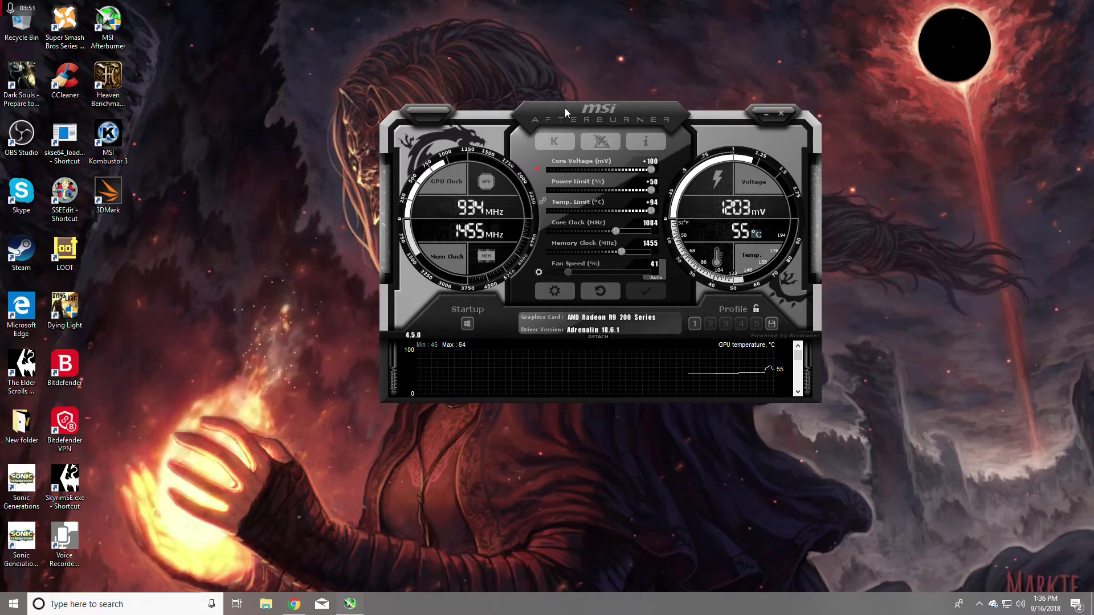